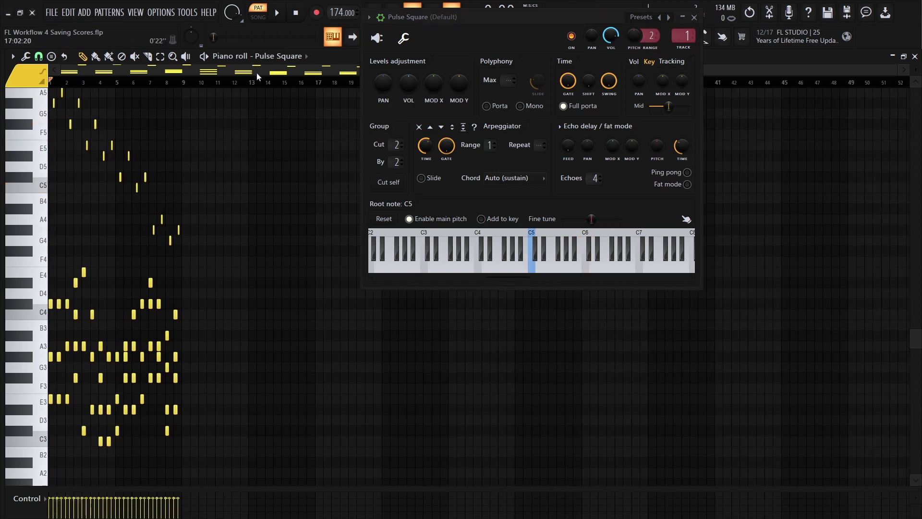
# Dump the recently improvised score log into the Pulse Square pattern.
pyautogui.click(186, 14)
pyautogui.moveTo(255, 121)
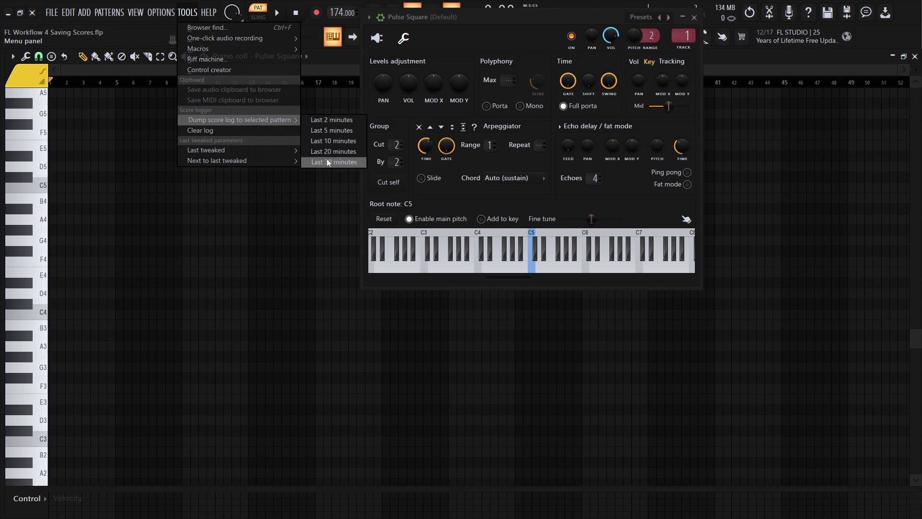
pyautogui.click(330, 122)
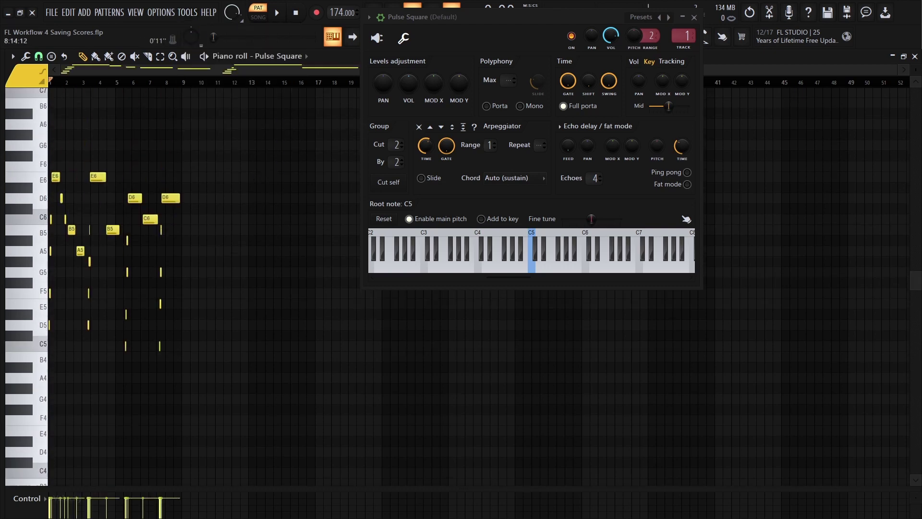
pyautogui.scroll(3, 182, 73)
# Play the dumped melody, transpose it down one octave to start on E5, and replay it.
pyautogui.press('space')
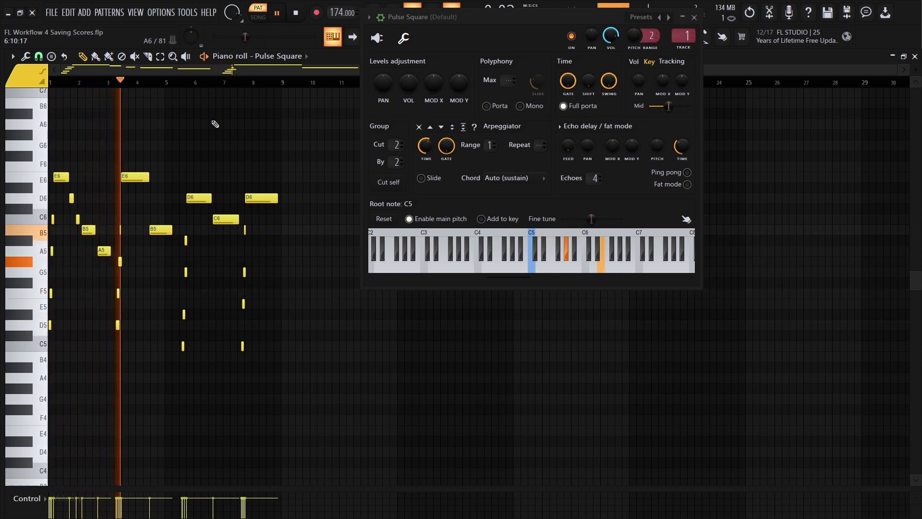
pyautogui.press('space')
pyautogui.hotkey('ctrl', 'Down')
pyautogui.press('space')
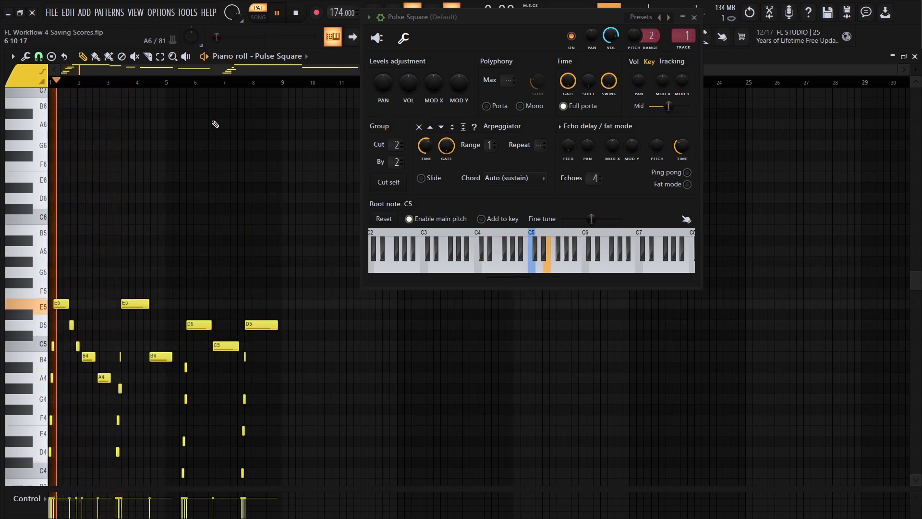
pyautogui.scroll(-3, 197, 150)
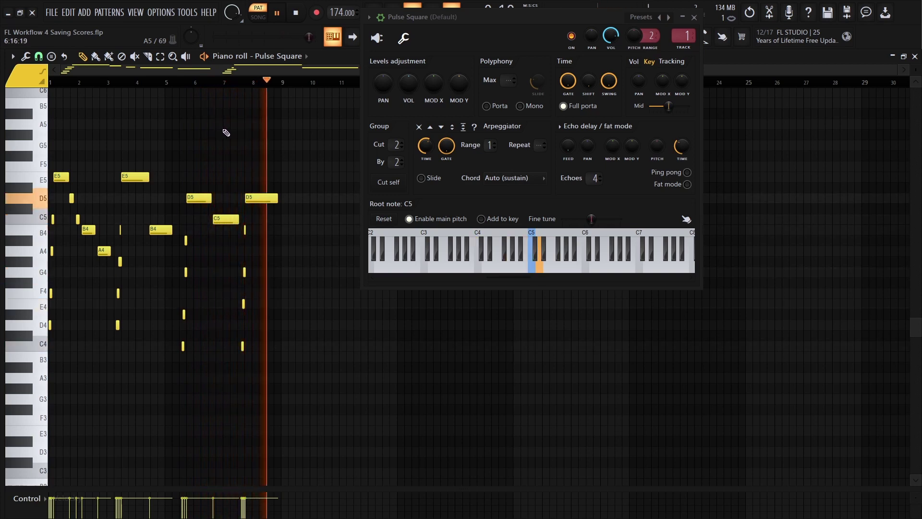
pyautogui.press('space')
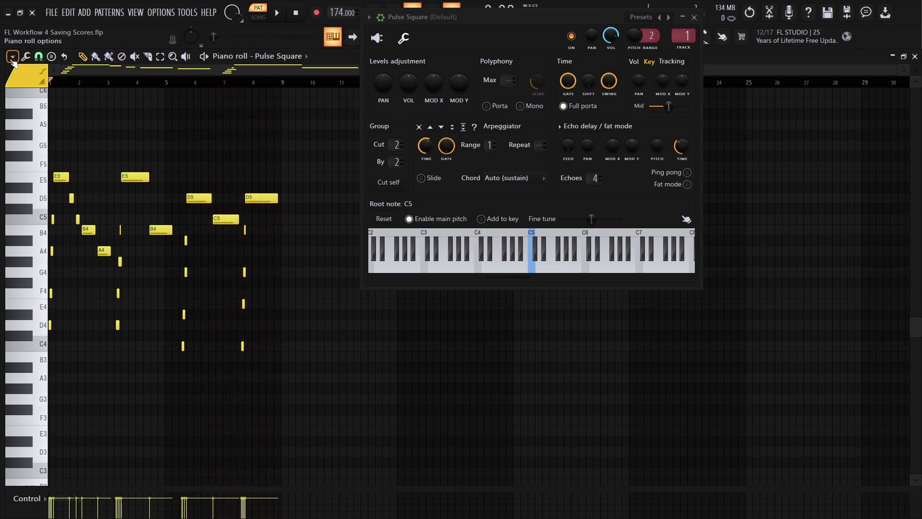
# Save the piano roll notes as 'Improv for FLW4.fsc' in the Scores folder.
pyautogui.rightClick(153, 116)
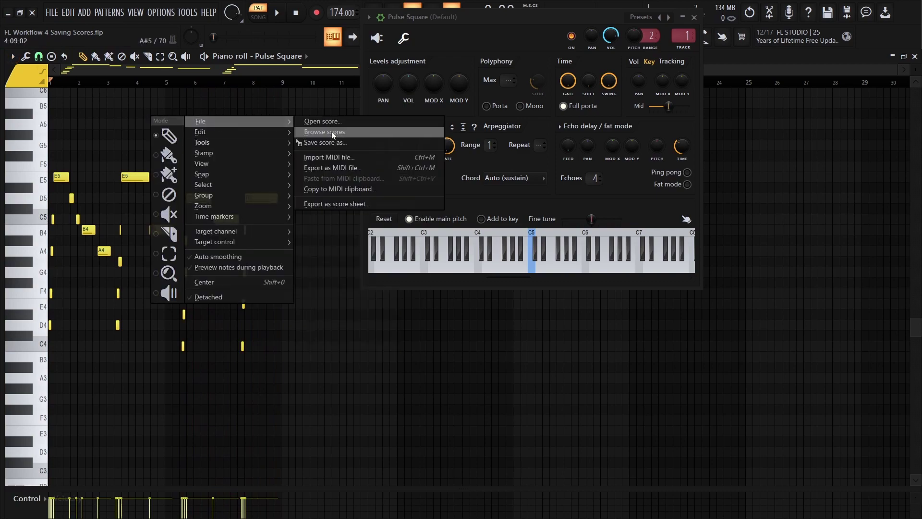
pyautogui.click(334, 142)
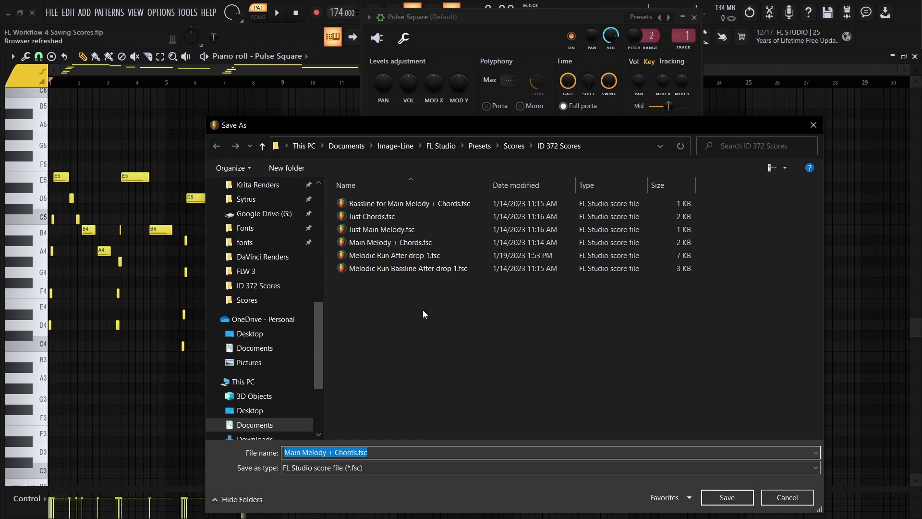
pyautogui.click(514, 147)
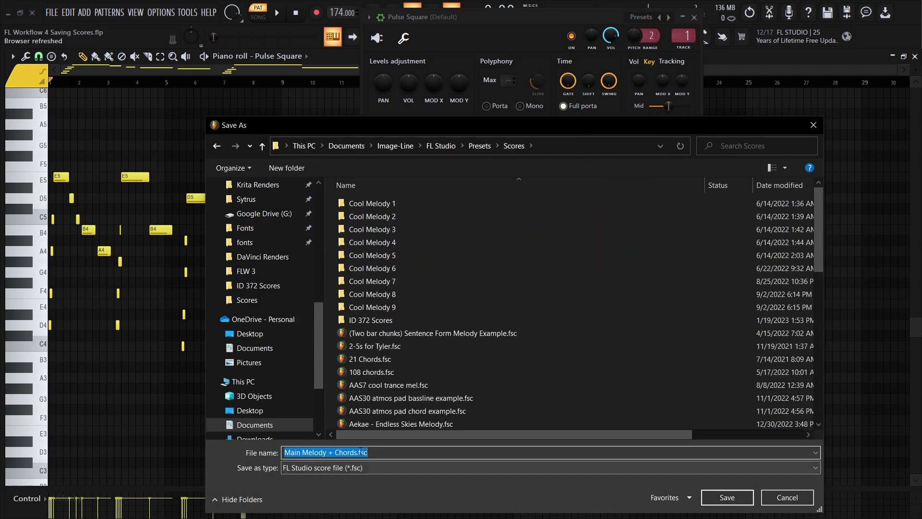
pyautogui.press('Home')
pyautogui.hotkey('ctrl', 'shift', 'Right')
pyautogui.hotkey('ctrl', 'shift', 'Right')
pyautogui.hotkey('ctrl', 'shift', 'Right')
pyautogui.hotkey('ctrl', 'shift', 'Right')
pyautogui.hotkey('ctrl', 'shift', 'Right')
pyautogui.hotkey('shift', 'Left')
pyautogui.hotkey('shift', 'Left')
pyautogui.hotkey('shift', 'Left')
pyautogui.hotkey('shift', 'Left')
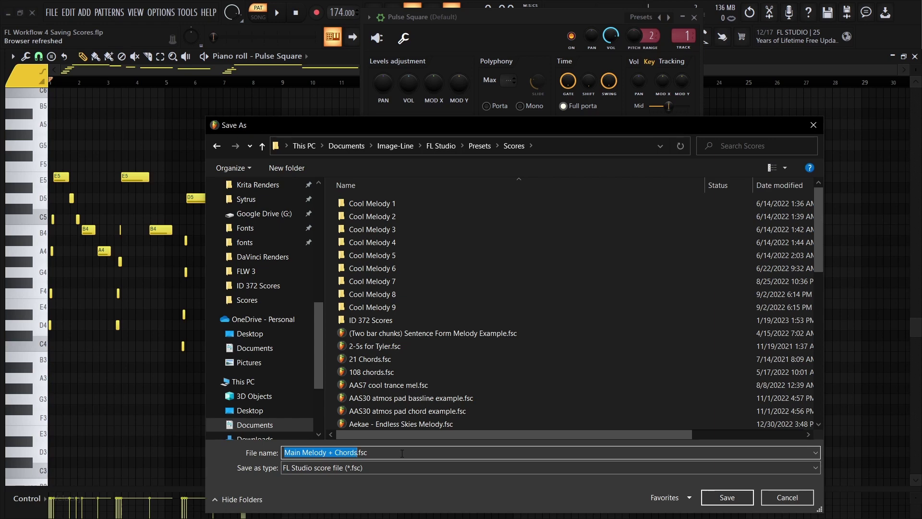
pyautogui.write('Improv for F')
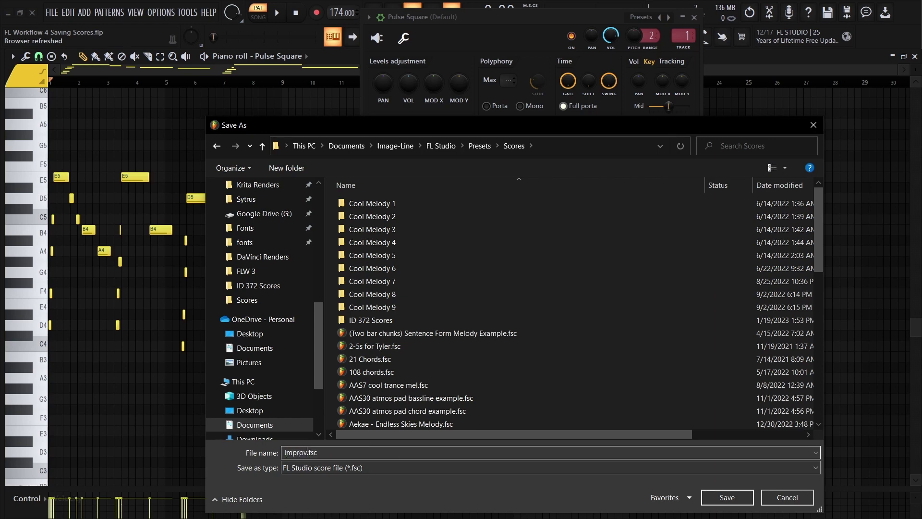
pyautogui.write('LW4')
pyautogui.press('Return')
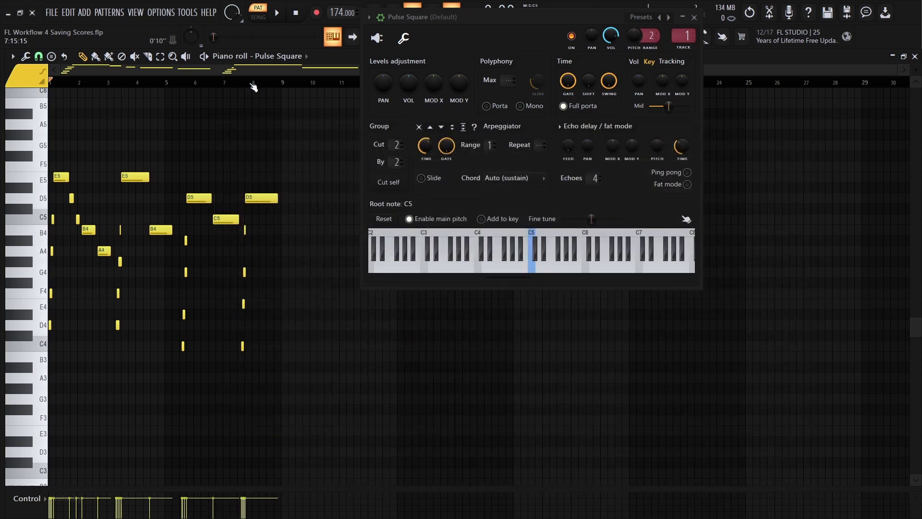
# Load the saved Improv for FLW4.fsc score back into the Pulse Square piano roll.
pyautogui.click(12, 56)
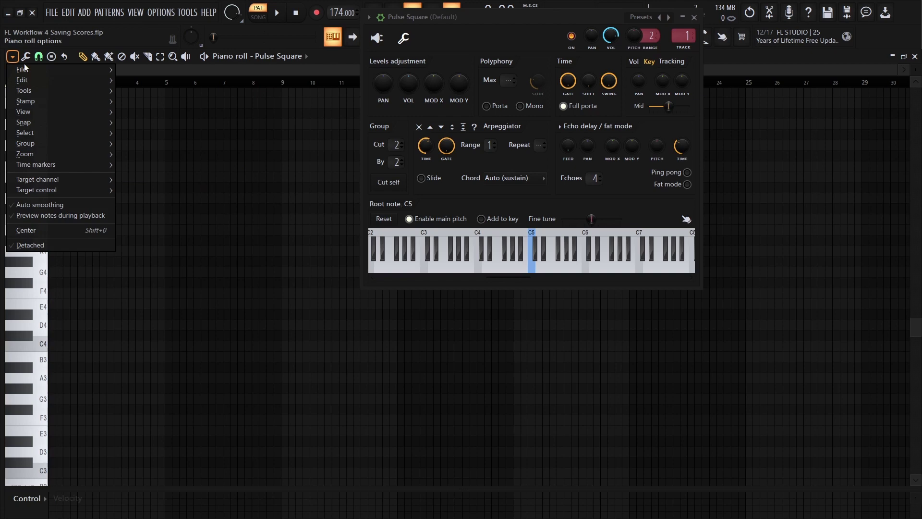
pyautogui.moveTo(27, 67)
pyautogui.click(185, 69)
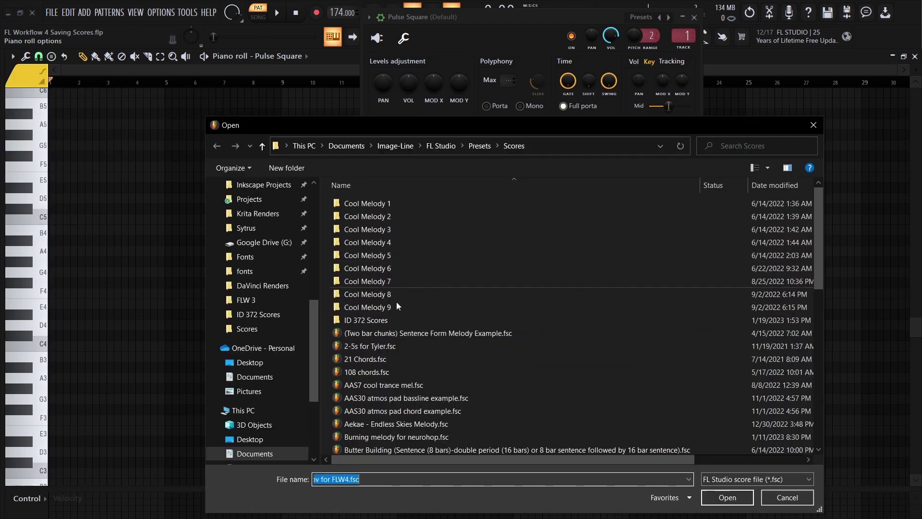
pyautogui.scroll(-1, 405, 325)
pyautogui.click(404, 326)
pyautogui.press('i')
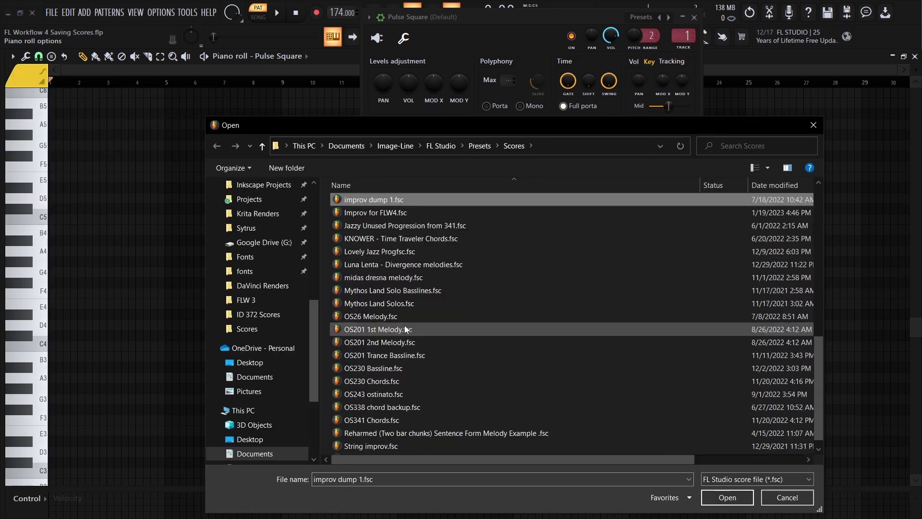
pyautogui.doubleClick(397, 213)
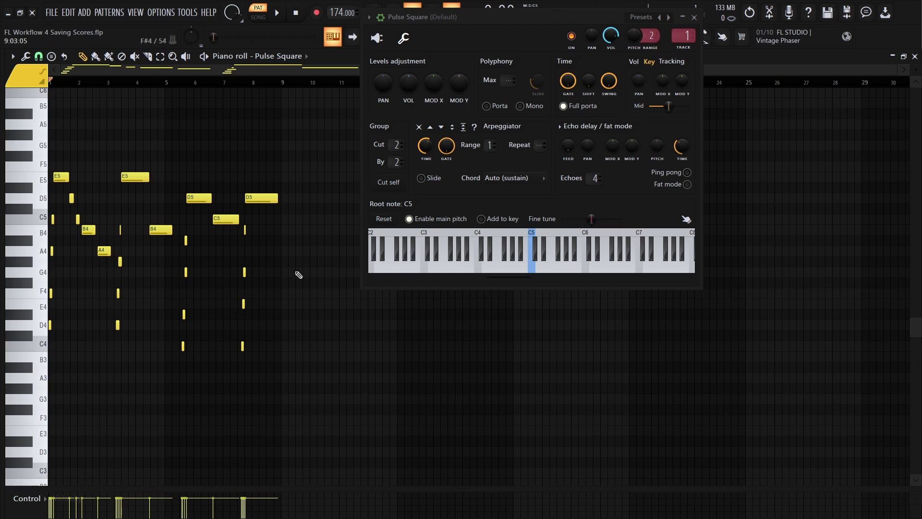
# Open Main Melody + Chords.fsc from the ID 372 Scores folder into the piano roll.
pyautogui.click(15, 59)
pyautogui.moveTo(55, 69)
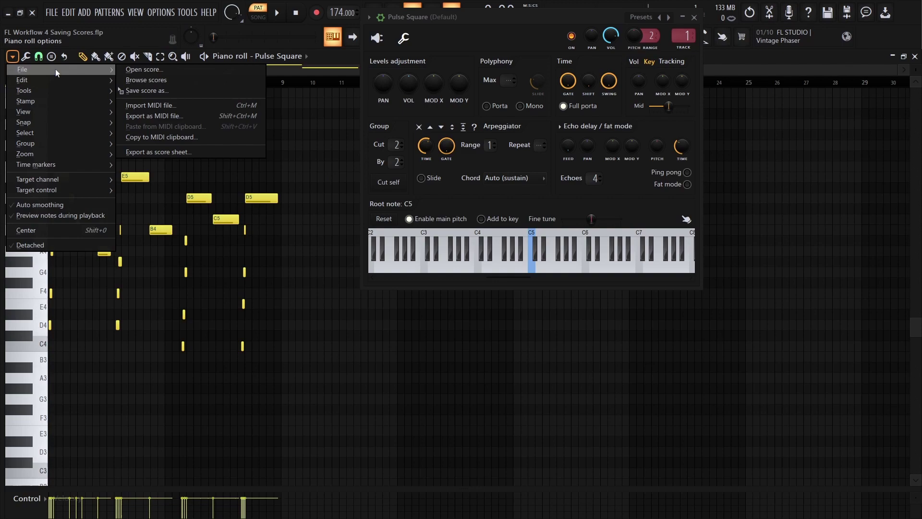
pyautogui.click(146, 70)
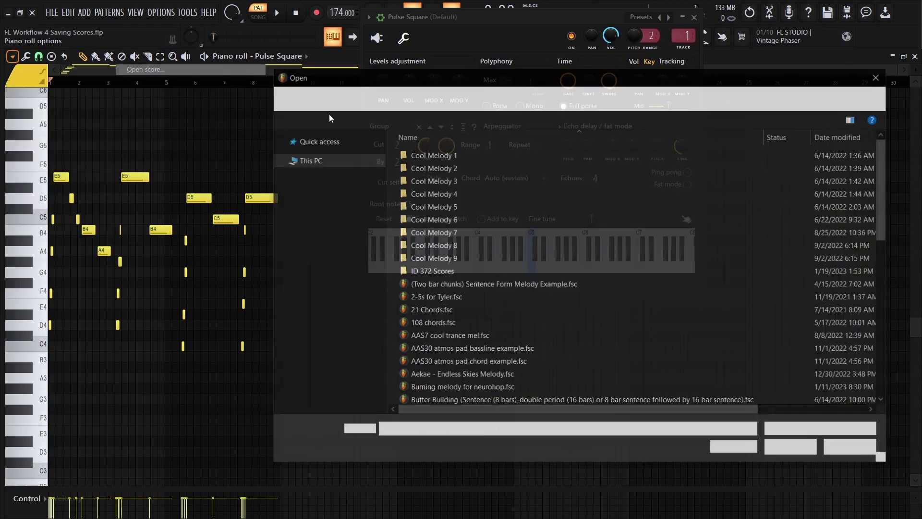
pyautogui.doubleClick(453, 268)
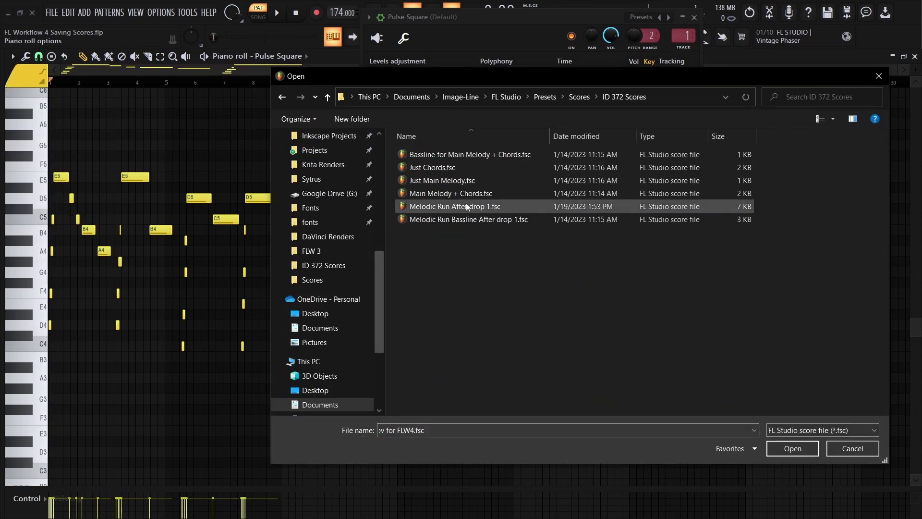
pyautogui.click(463, 195)
pyautogui.doubleClick(463, 195)
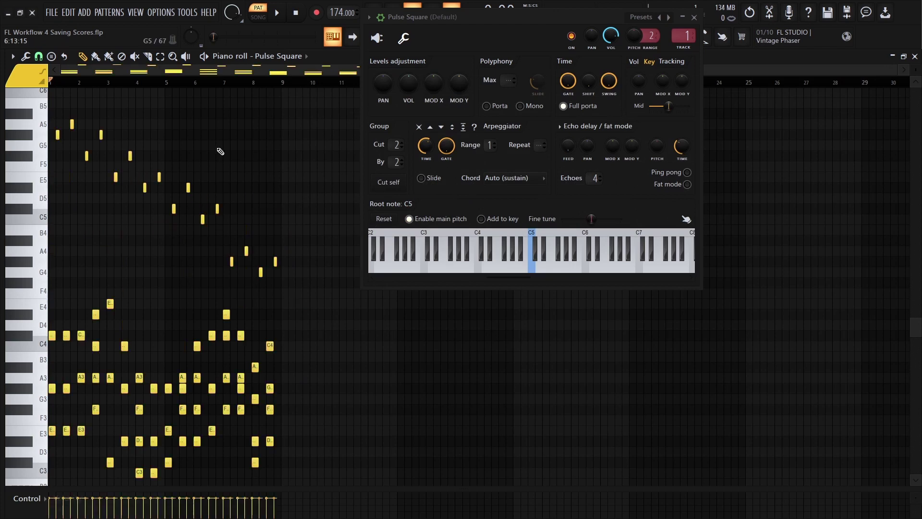
# Play the loaded score, stop it, then play The Summoned arrangement.
pyautogui.press('space')
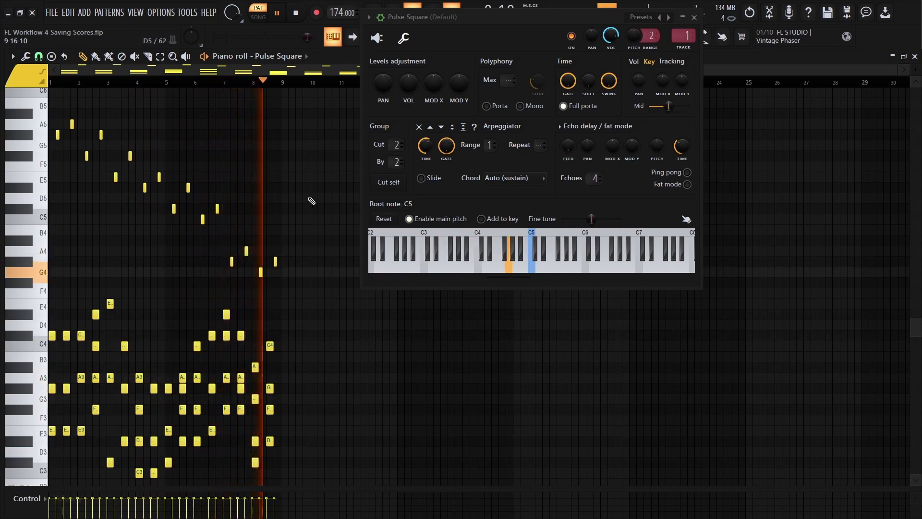
pyautogui.press('space')
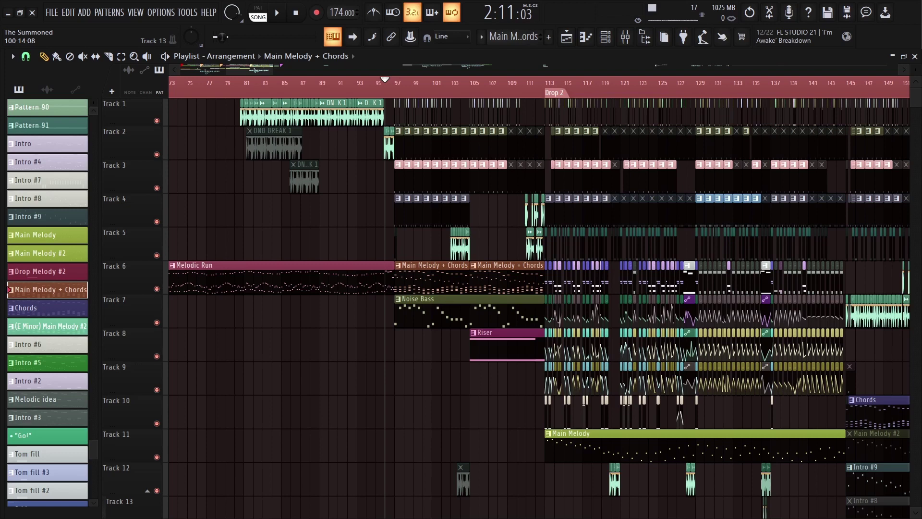
pyautogui.press('space')
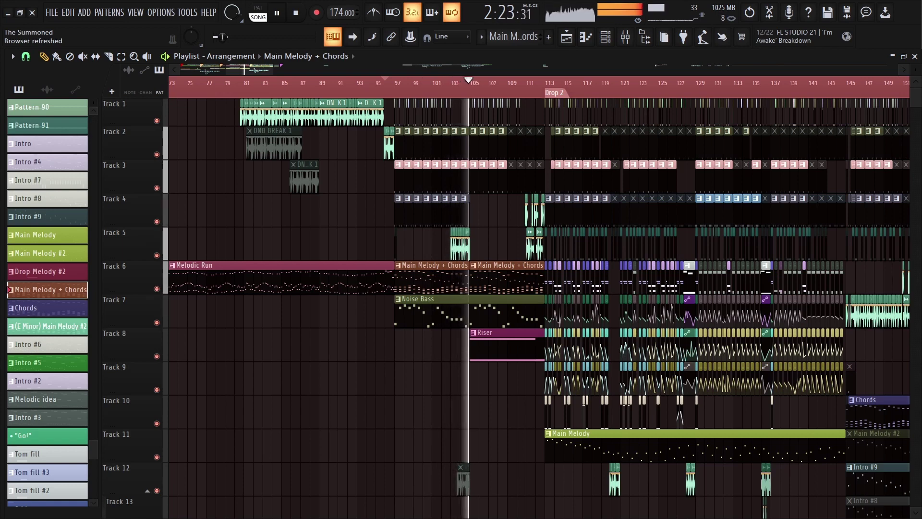
# Stop The Summoned playback and pan the Playlist across the arrangement.
pyautogui.press('space')
pyautogui.hscroll(2, 537, 289)
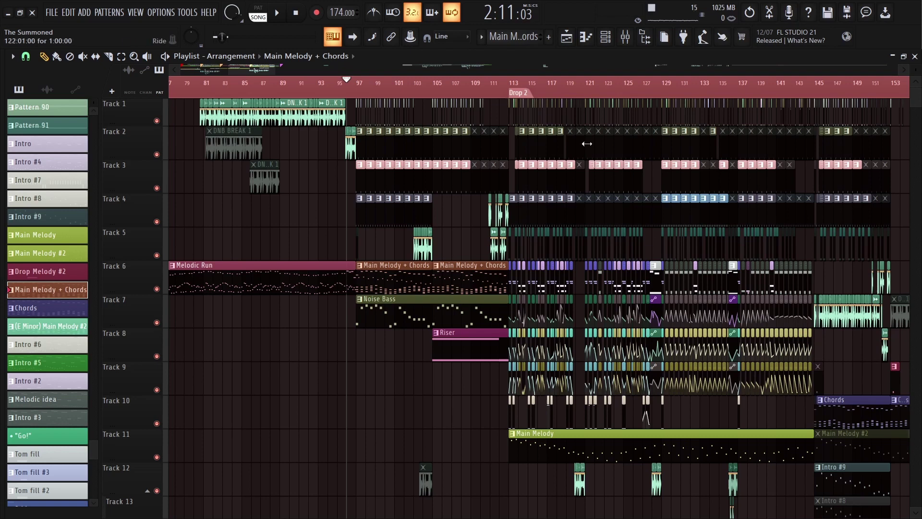
pyautogui.moveTo(503, 70)
pyautogui.mouseDown()
pyautogui.moveTo(481, 70)
pyautogui.moveTo(519, 70)
pyautogui.moveTo(509, 70)
pyautogui.mouseUp()
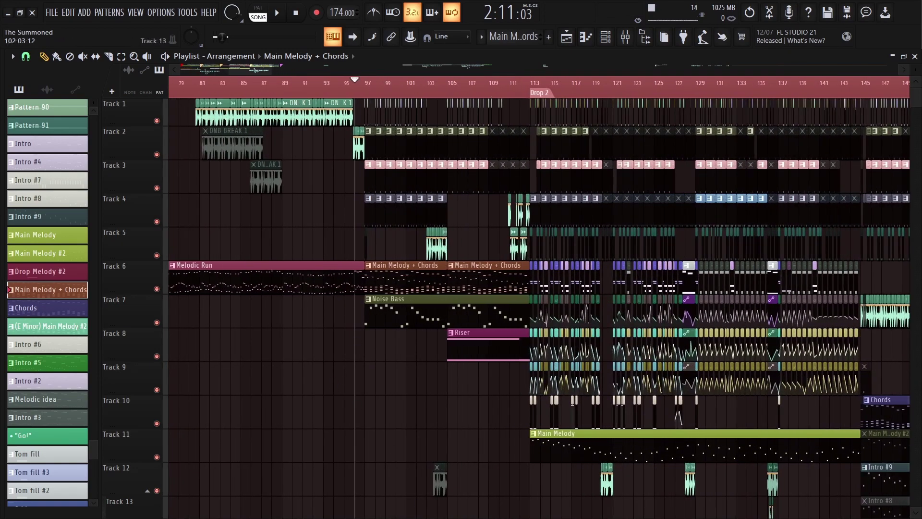